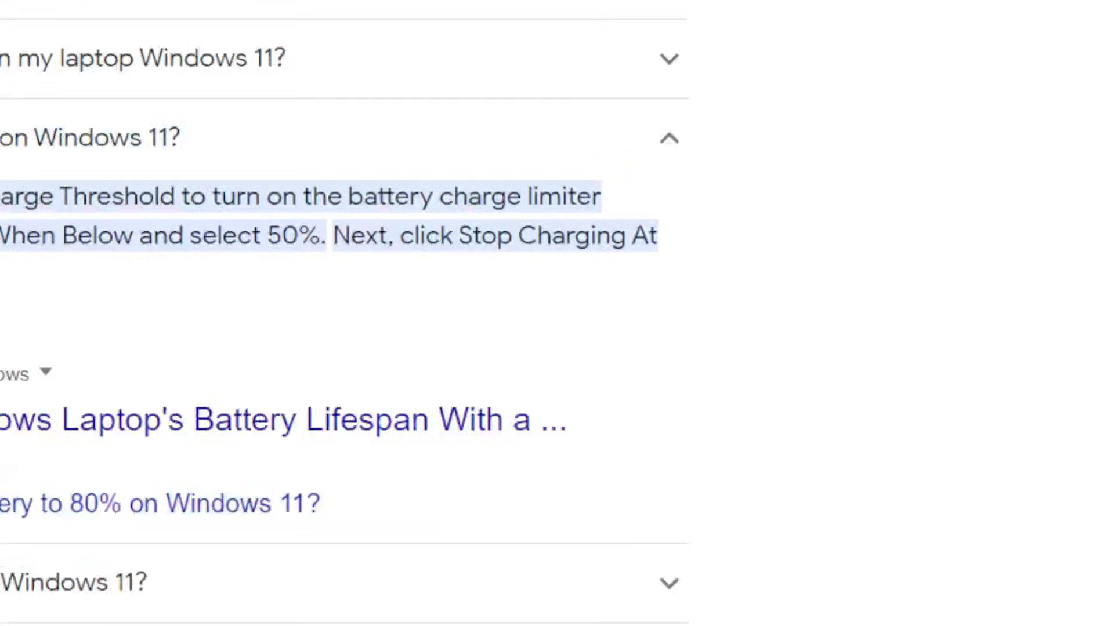
- Switch to MyASUS to review the Battery Health Charging modes in Customization, and return to the browser
left_click(845, 609)
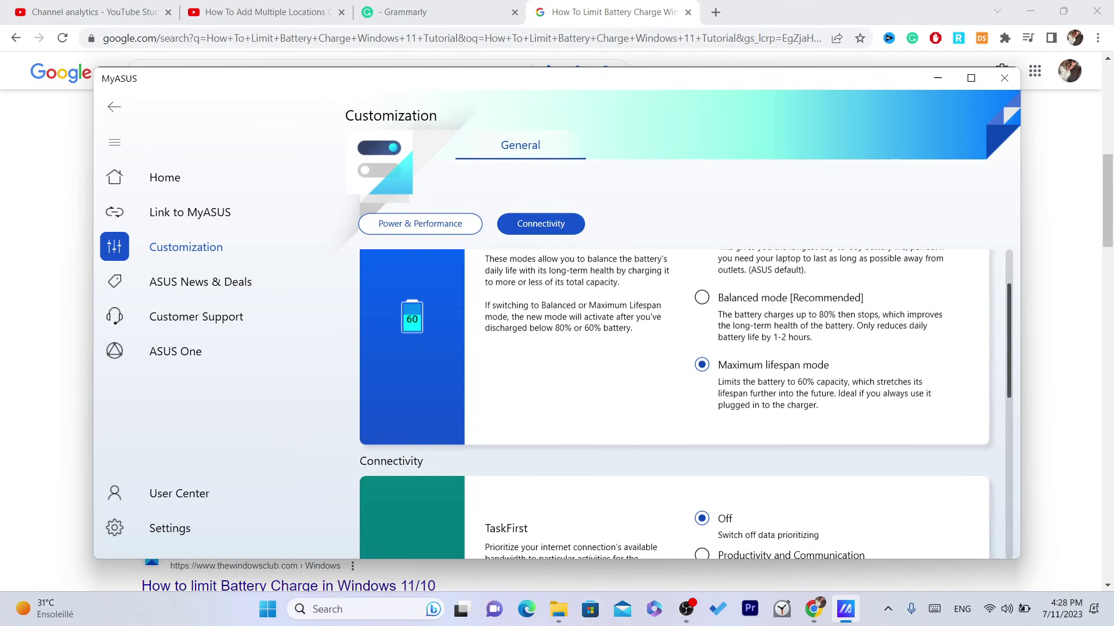
scroll(673, 406, "up", 2)
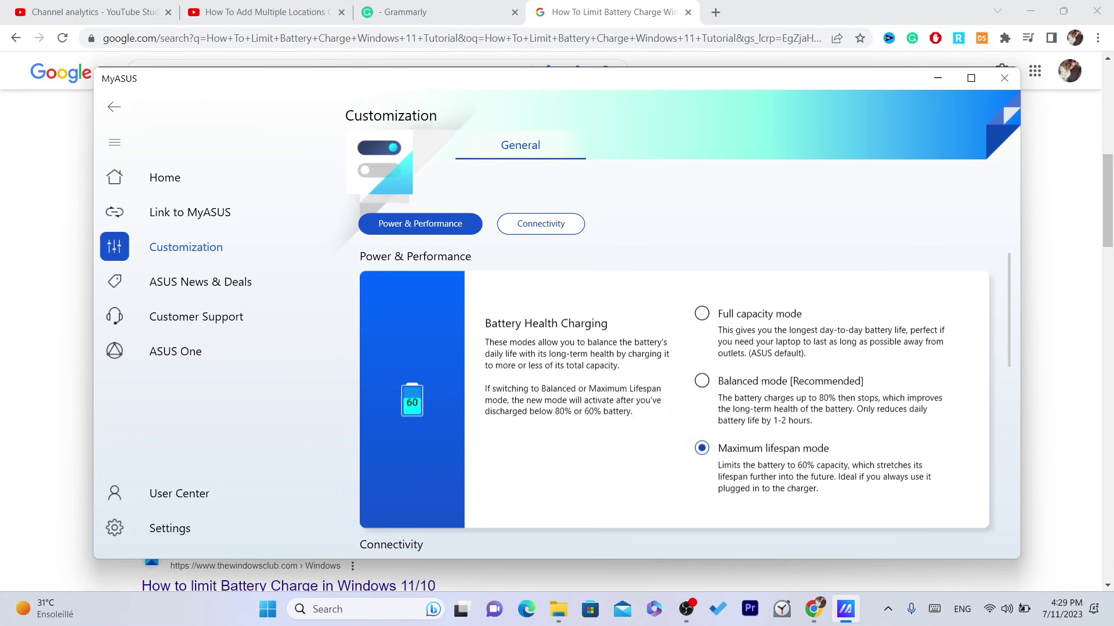
key("alt+Tab")
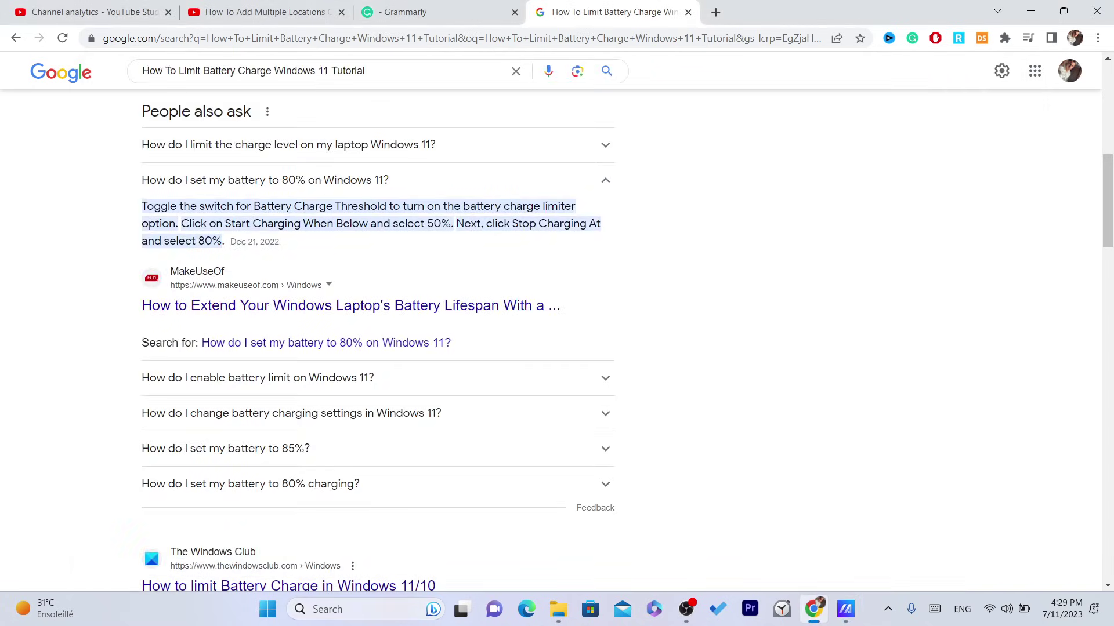
- Search Windows for "battery" and open the best-matching battery settings page
left_click(327, 609)
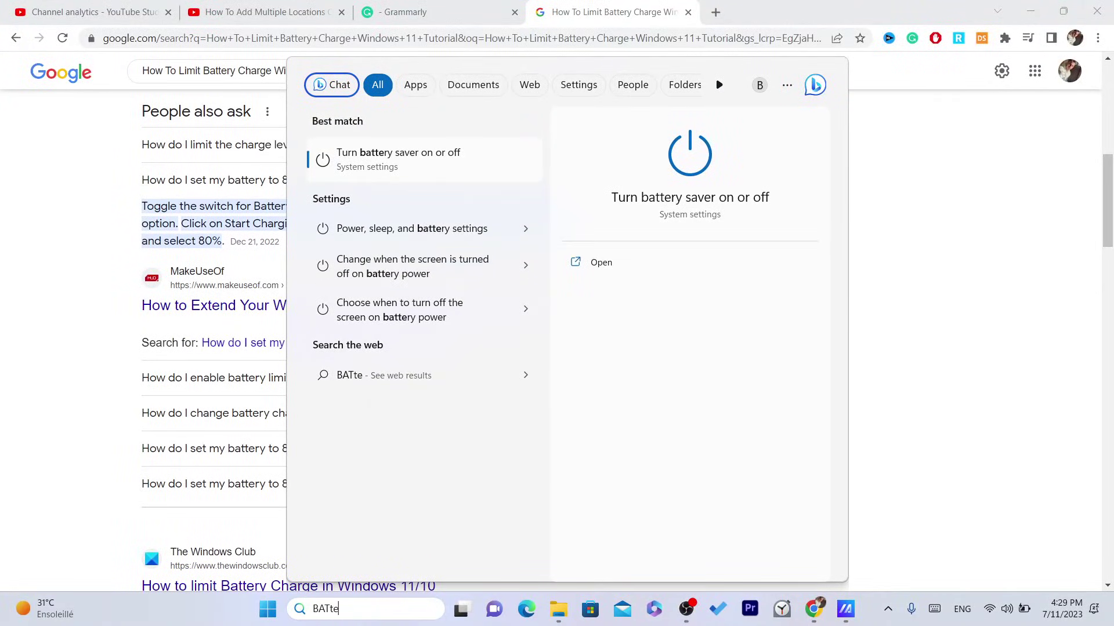
type("r")
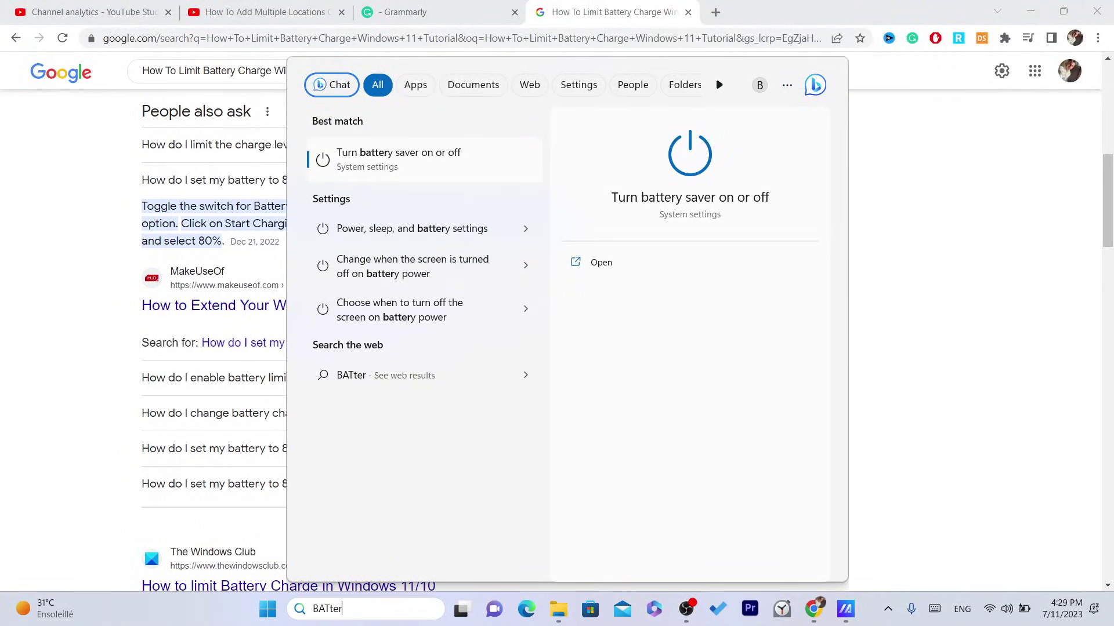
type("y")
key("Return")
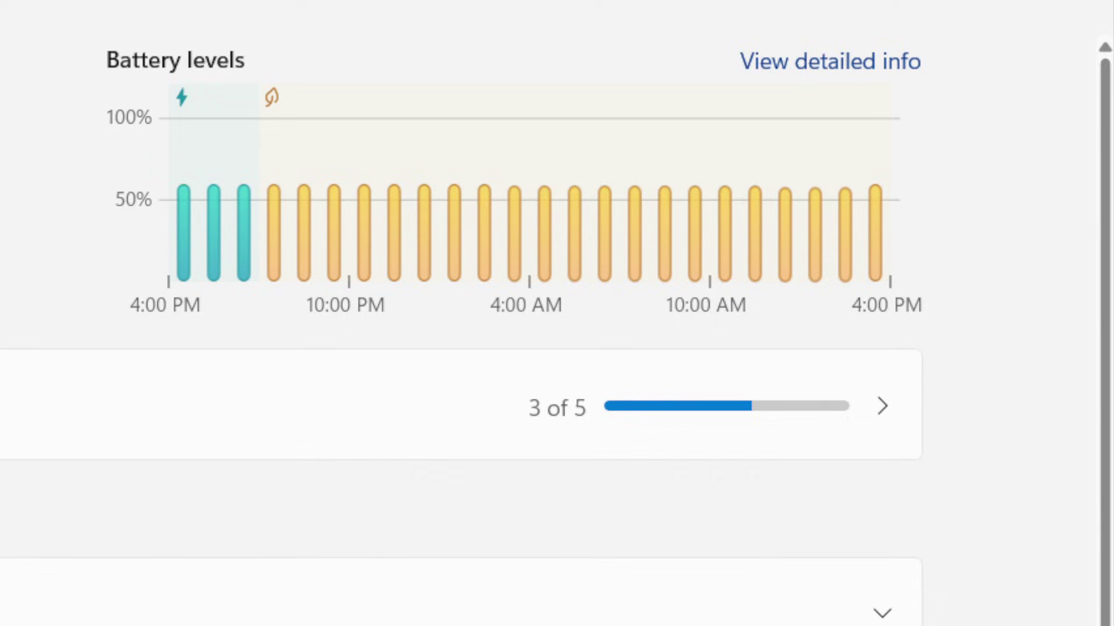
- Set battery saver to turn on automatically at 30%
left_click_drag(1105, 348, 1105, 363)
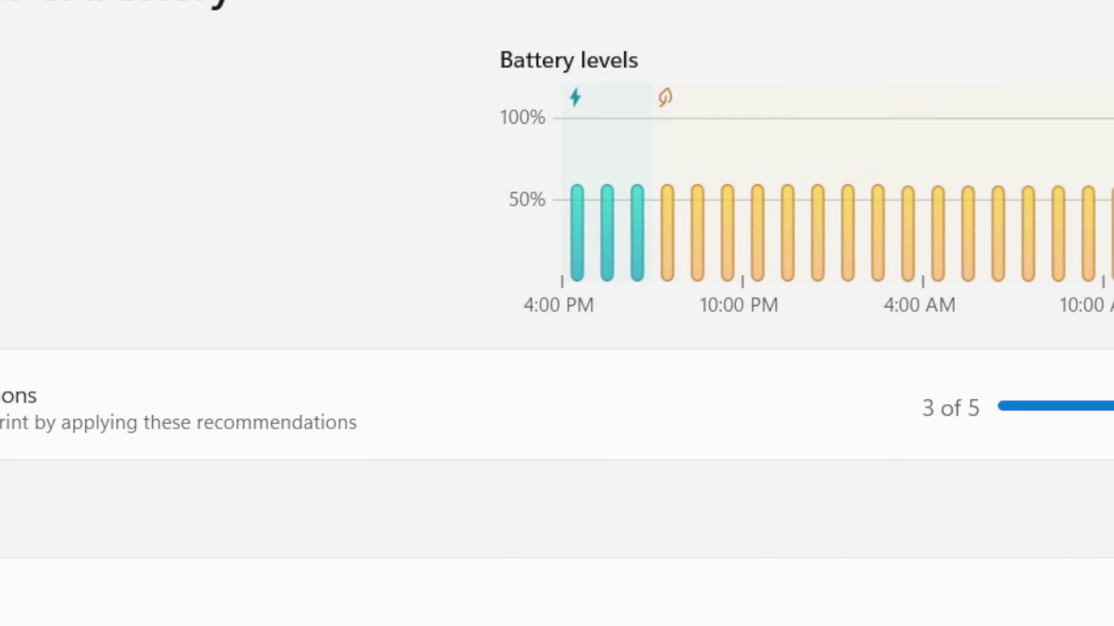
scroll(464, 314, "down", 2)
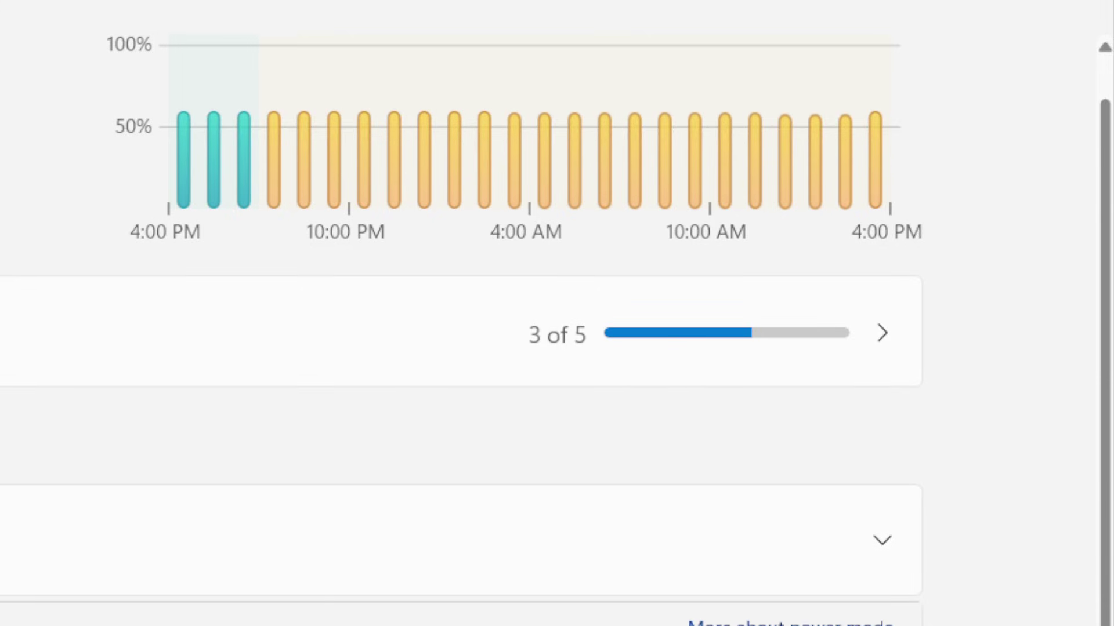
scroll(464, 313, "down", 1)
scroll(464, 314, "up", 3)
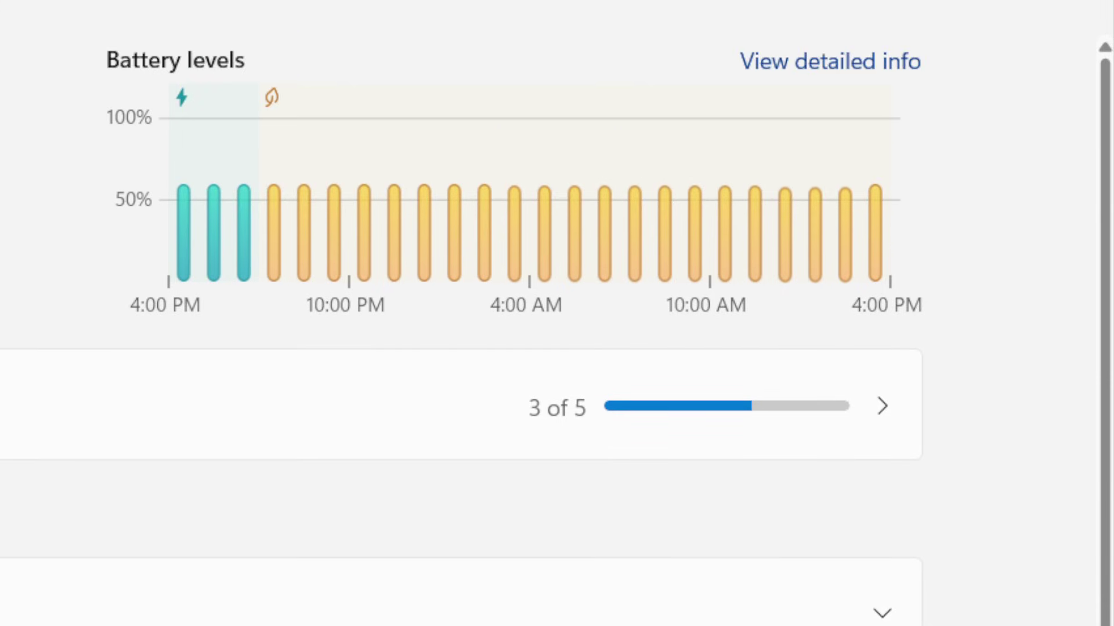
scroll(464, 314, "down", 1)
scroll(464, 313, "up", 1)
scroll(464, 313, "down", 5)
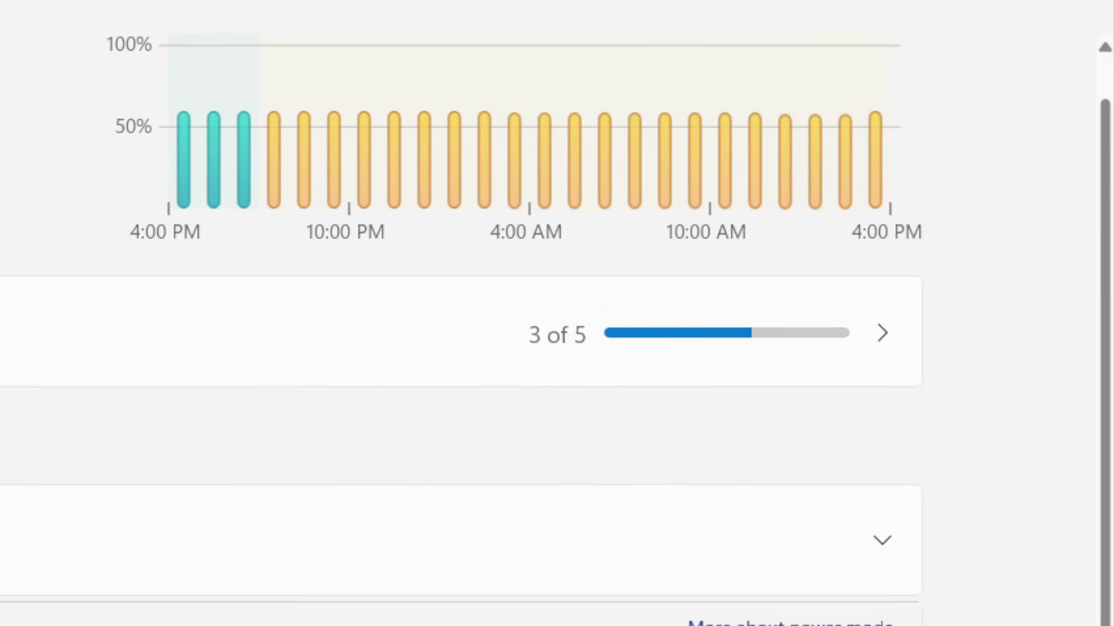
scroll(464, 313, "down", 7)
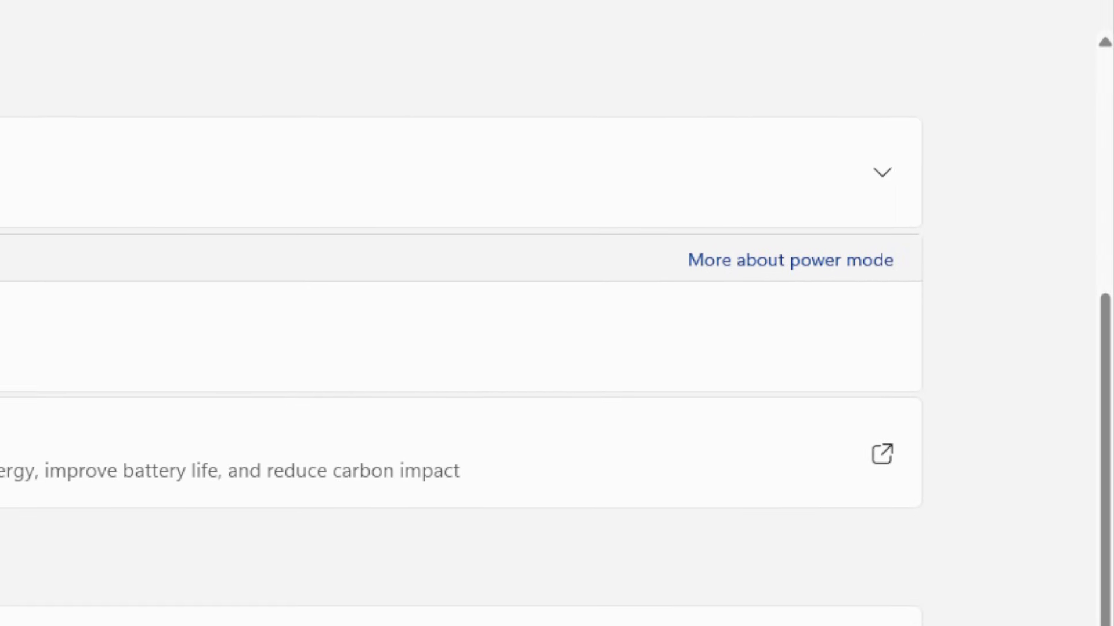
scroll(464, 313, "down", 4)
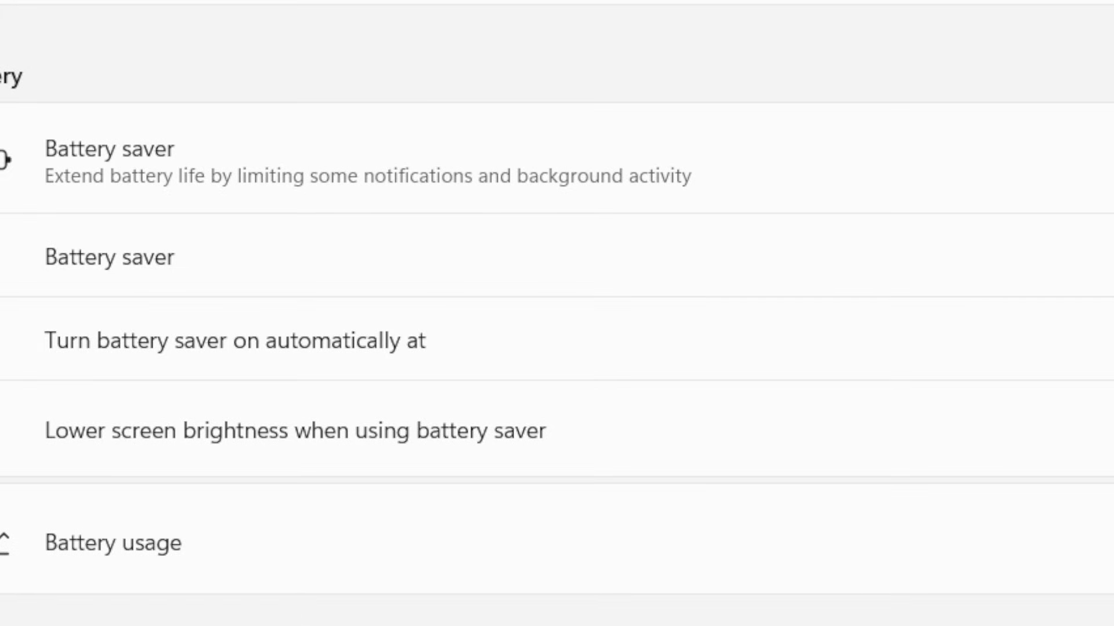
left_click(840, 338)
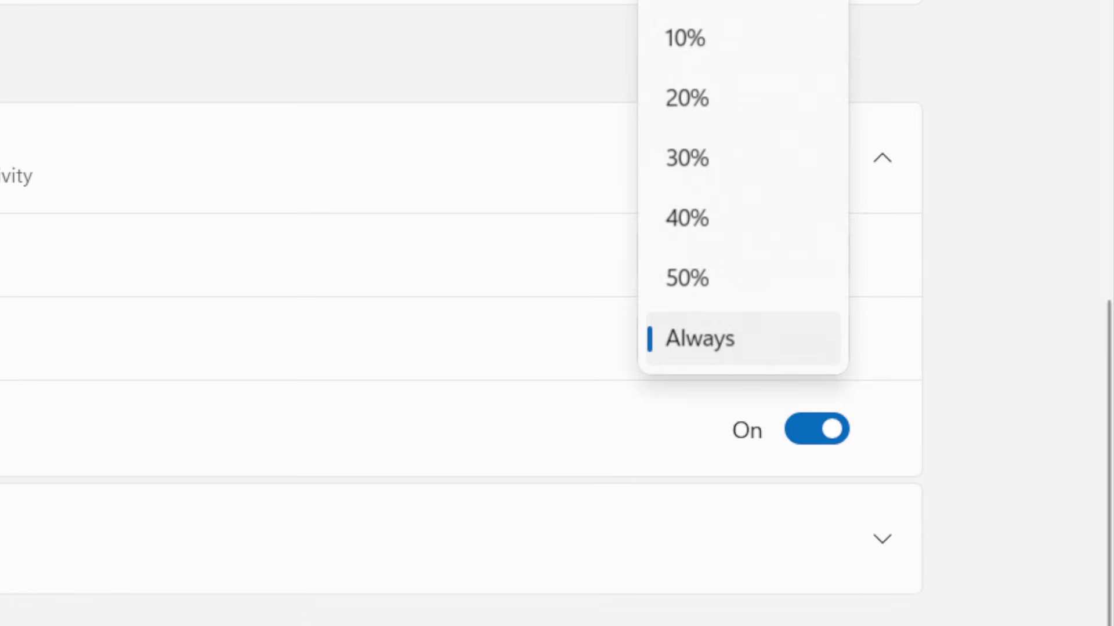
left_click(743, 338)
left_click(743, 339)
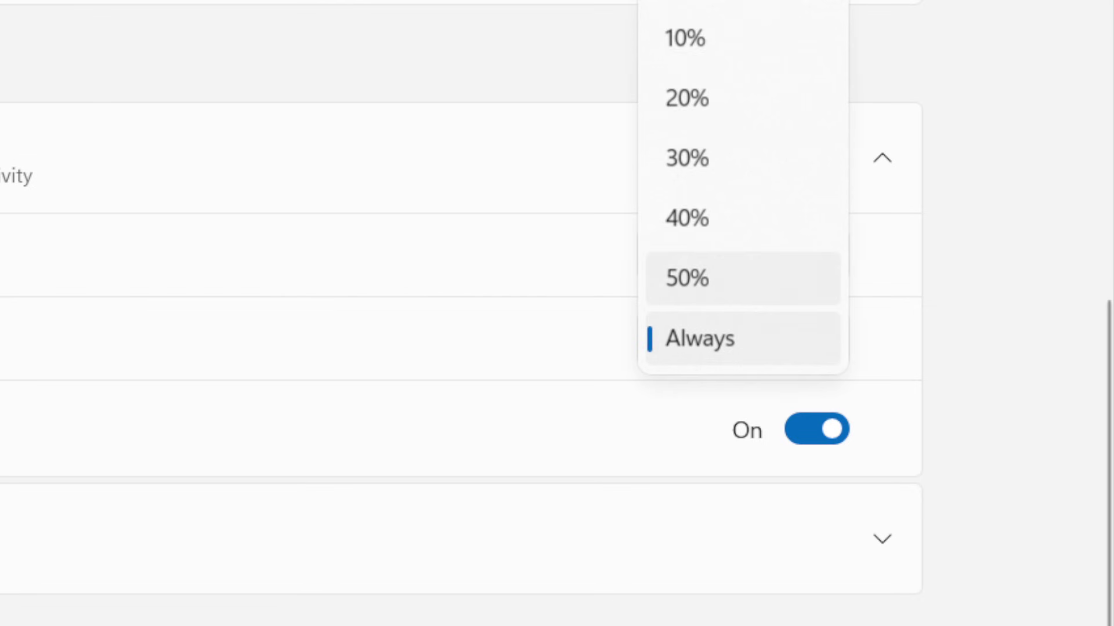
left_click(742, 157)
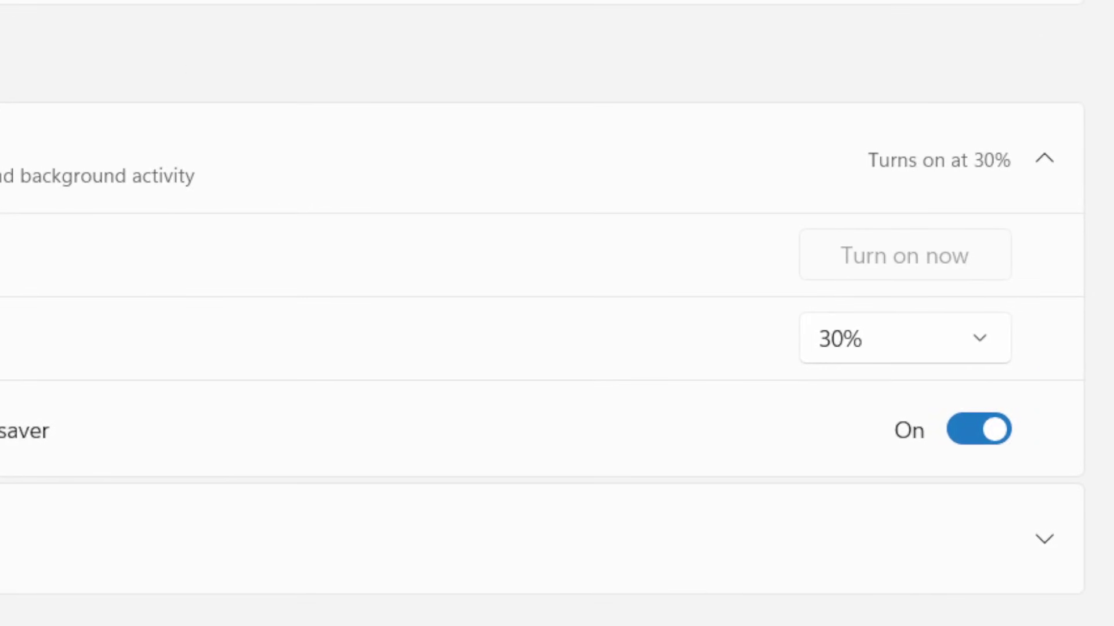
- Toggle the option to lower screen brightness when using battery saver off and back on
left_click(982, 333)
left_click(982, 332)
key("space")
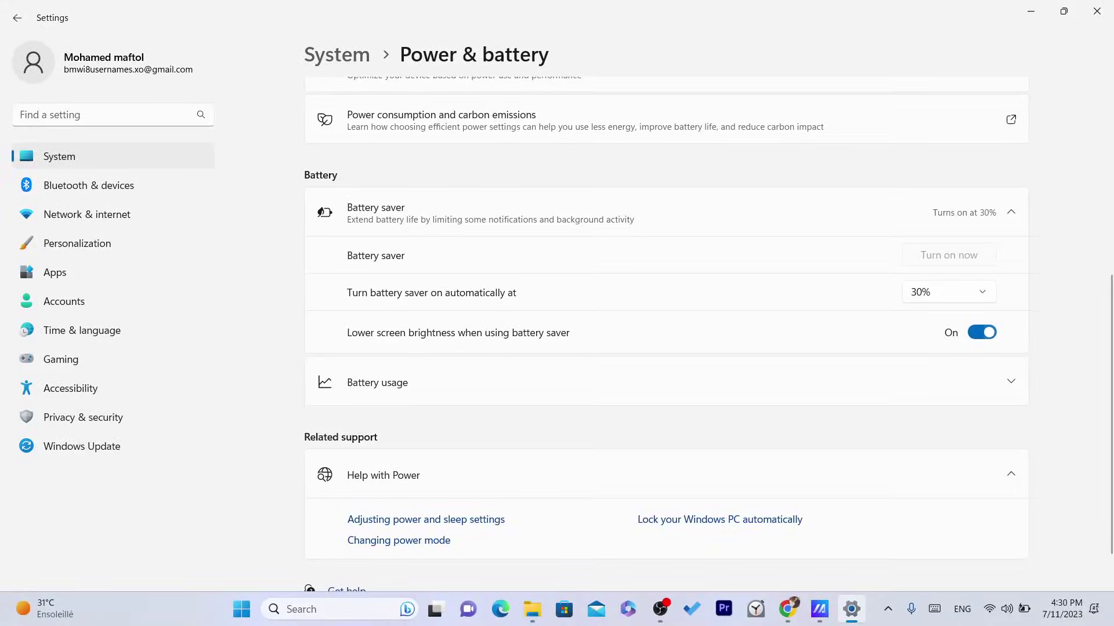
scroll(707, 334, "down", 2)
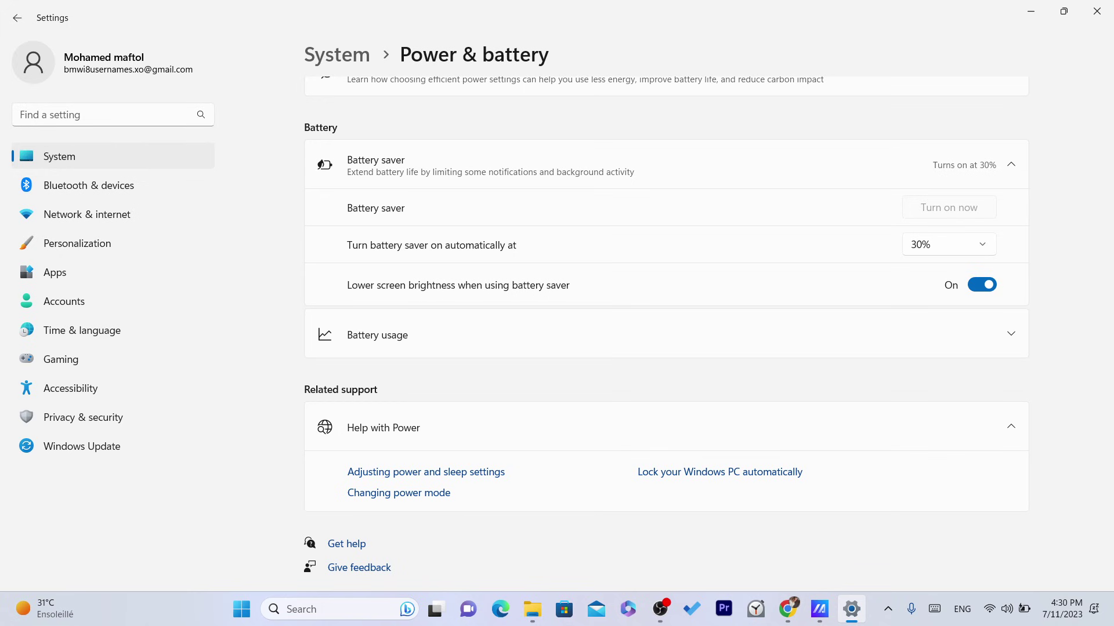
- Search Windows for "my asus" and open the MyASUS app
left_click(820, 609)
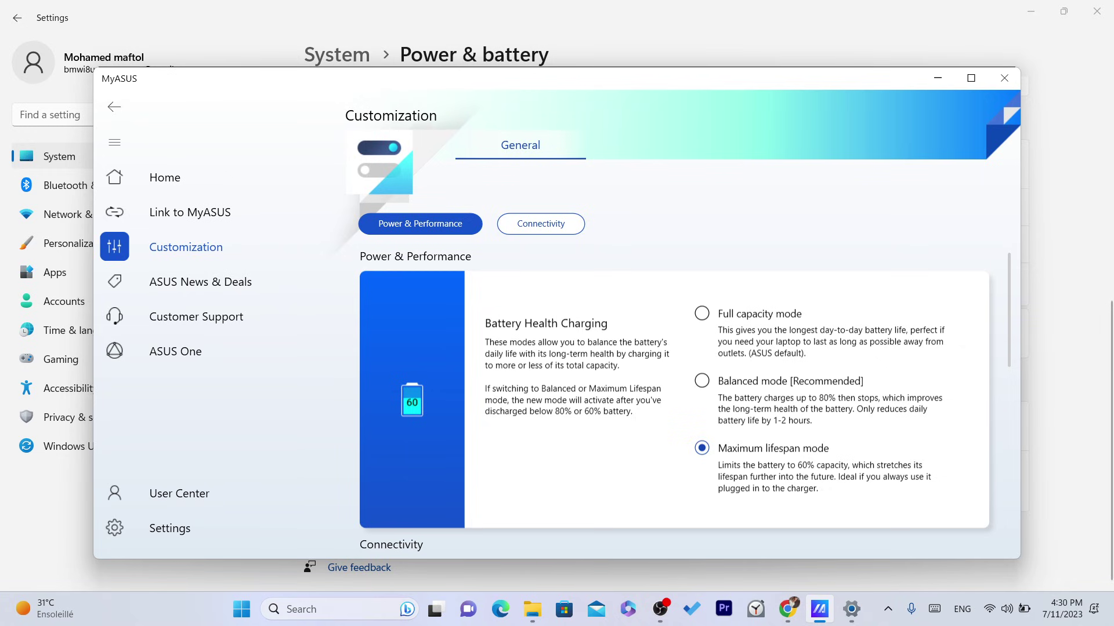
left_click(337, 609)
type("my asus")
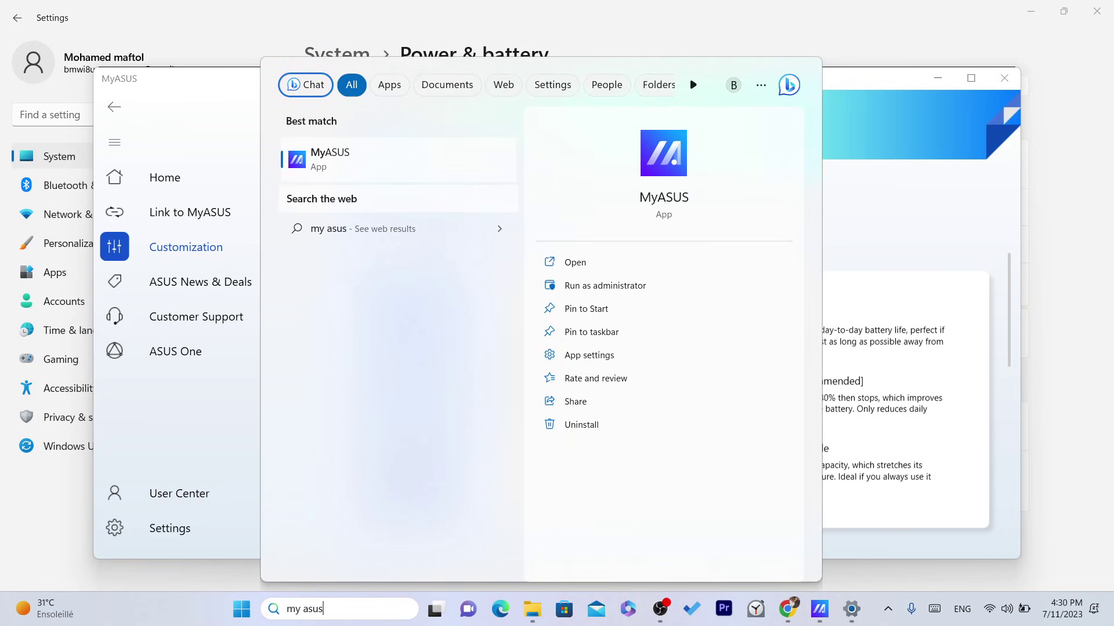
key("Return")
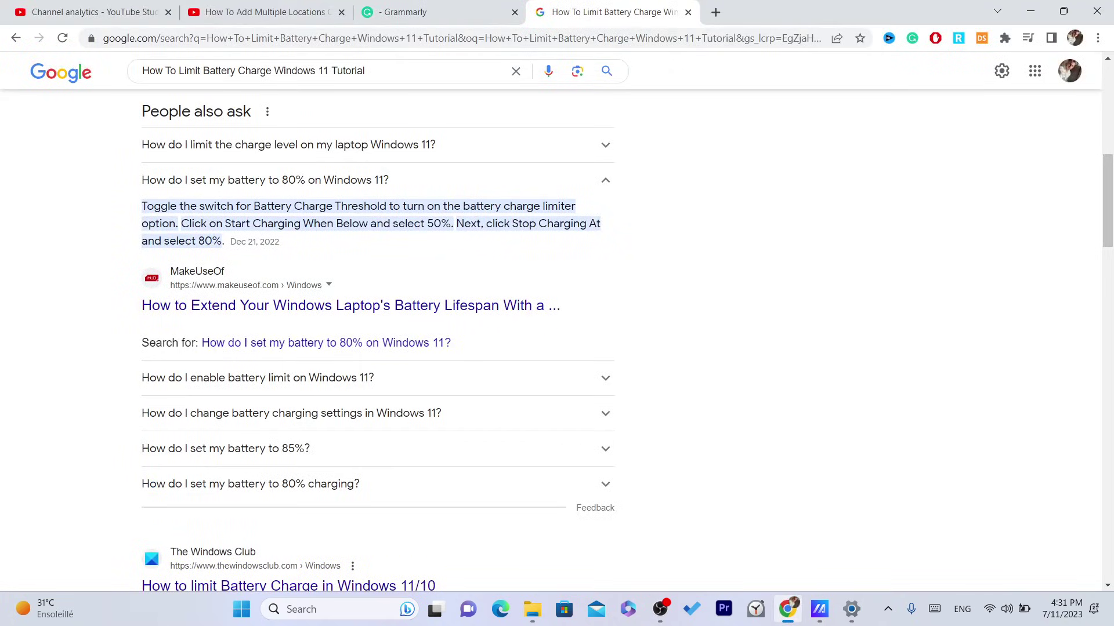
- Switch to Chrome, search Google for "asus app" and look through the results for MyASUS
key("ctrl+l")
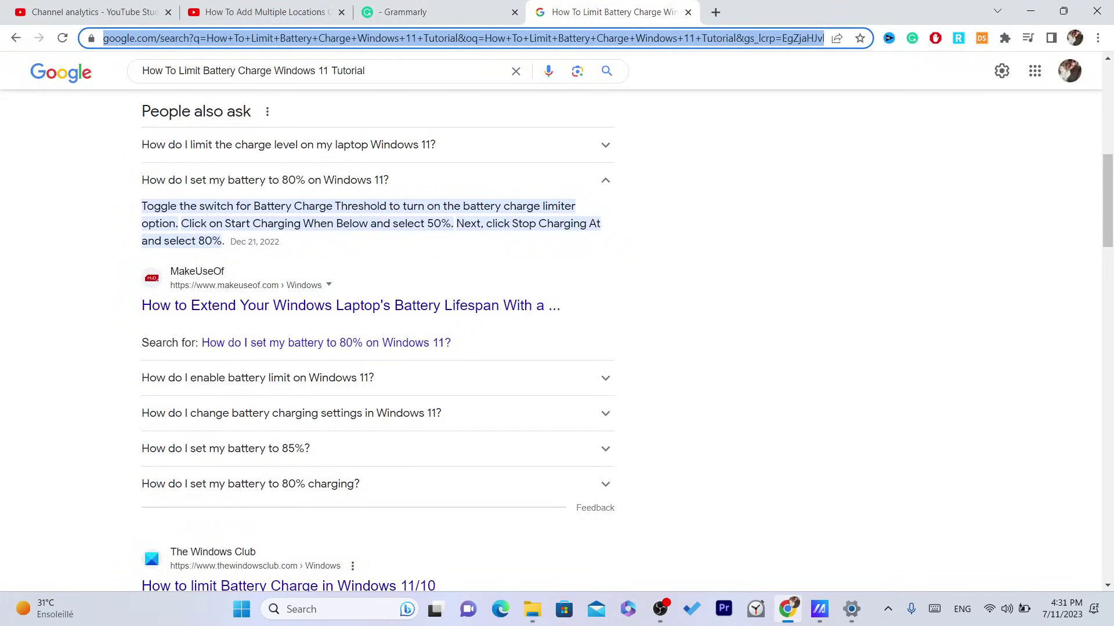
type("asus app")
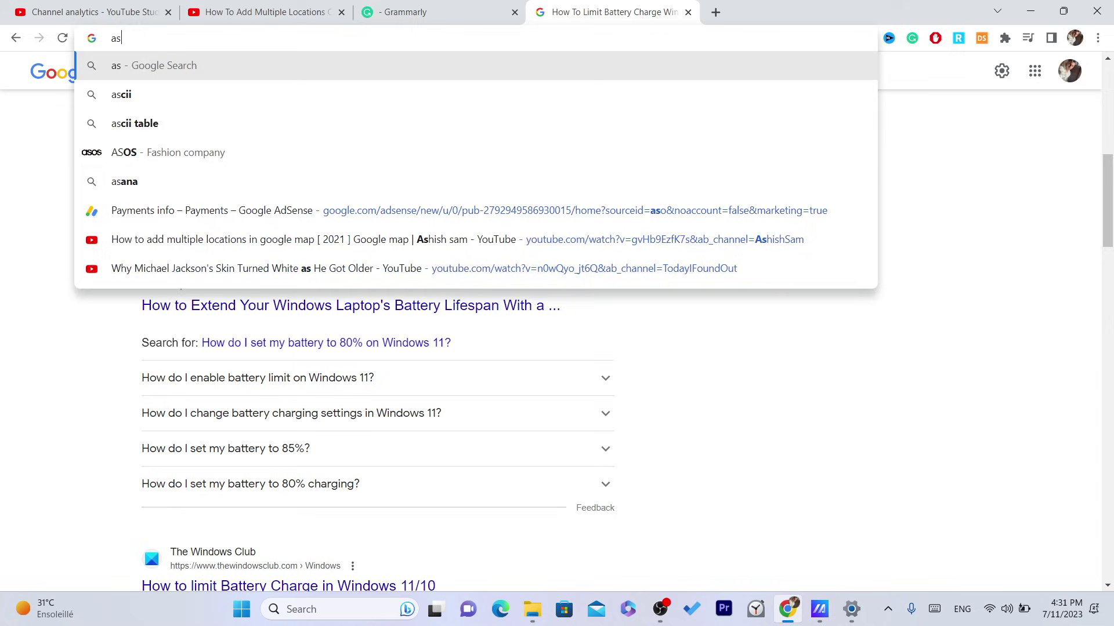
key("Return")
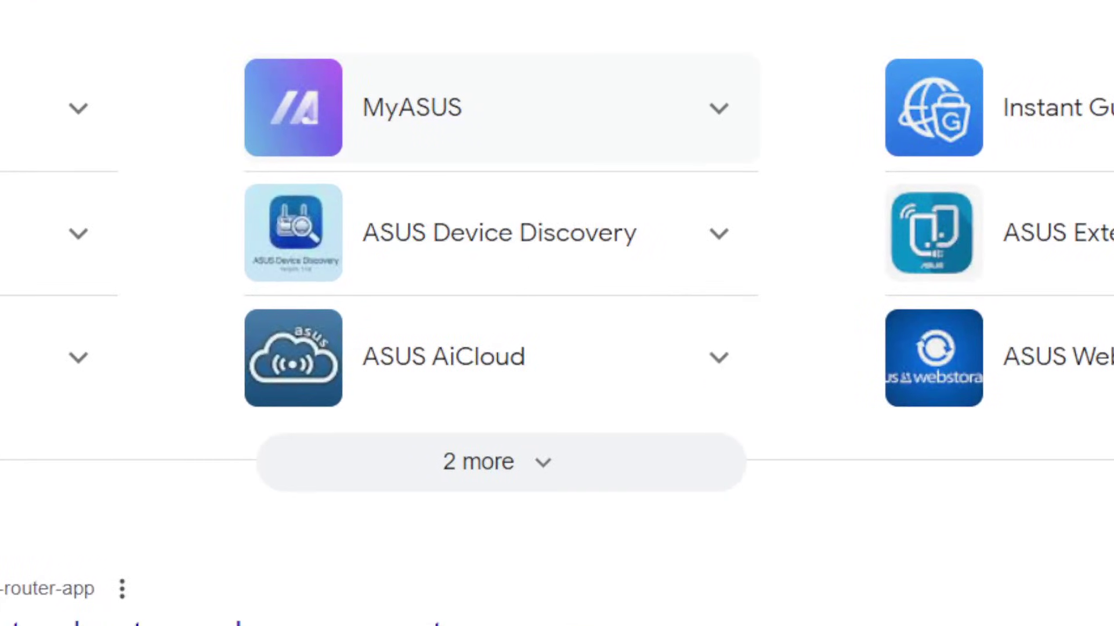
left_click(476, 238)
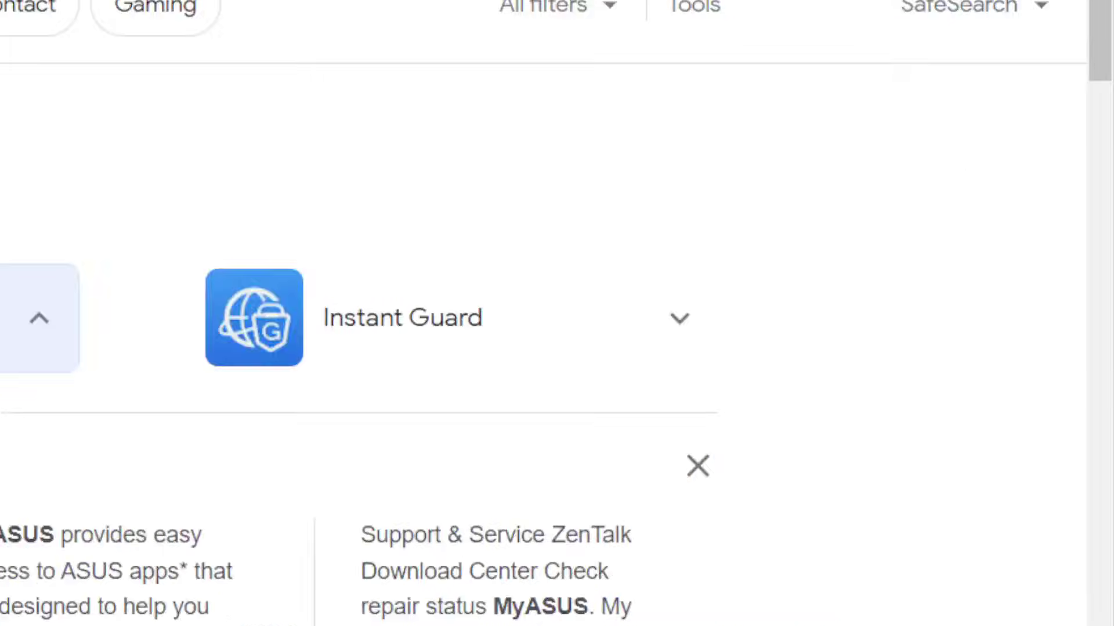
left_click_drag(1099, 41, 1099, 244)
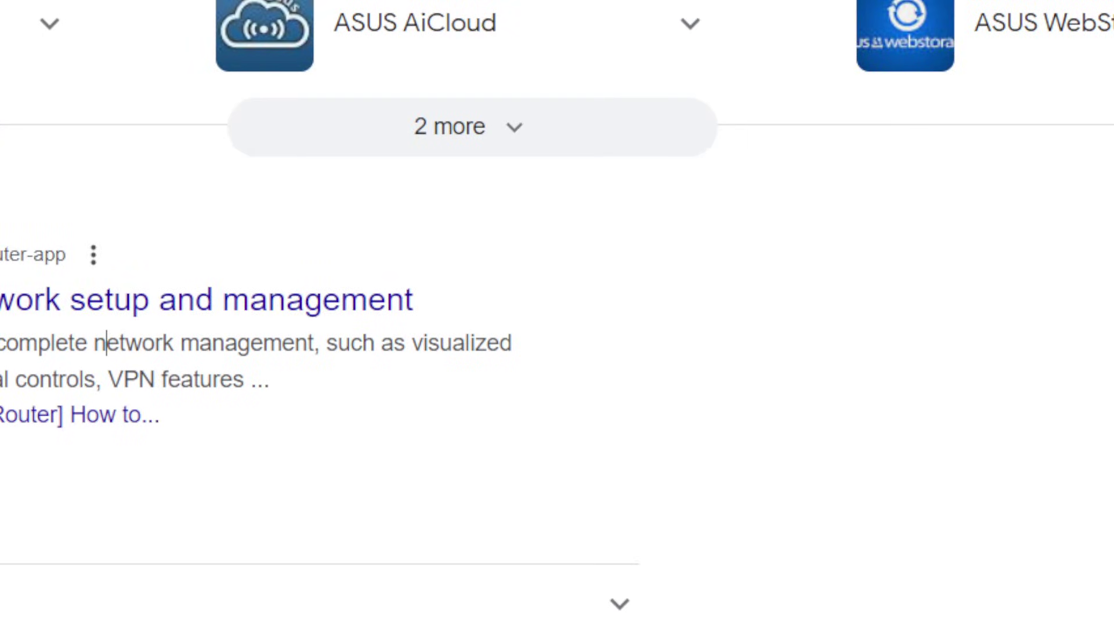
left_click_drag(107, 342, 271, 380)
left_click_drag(1099, 174, 1099, 360)
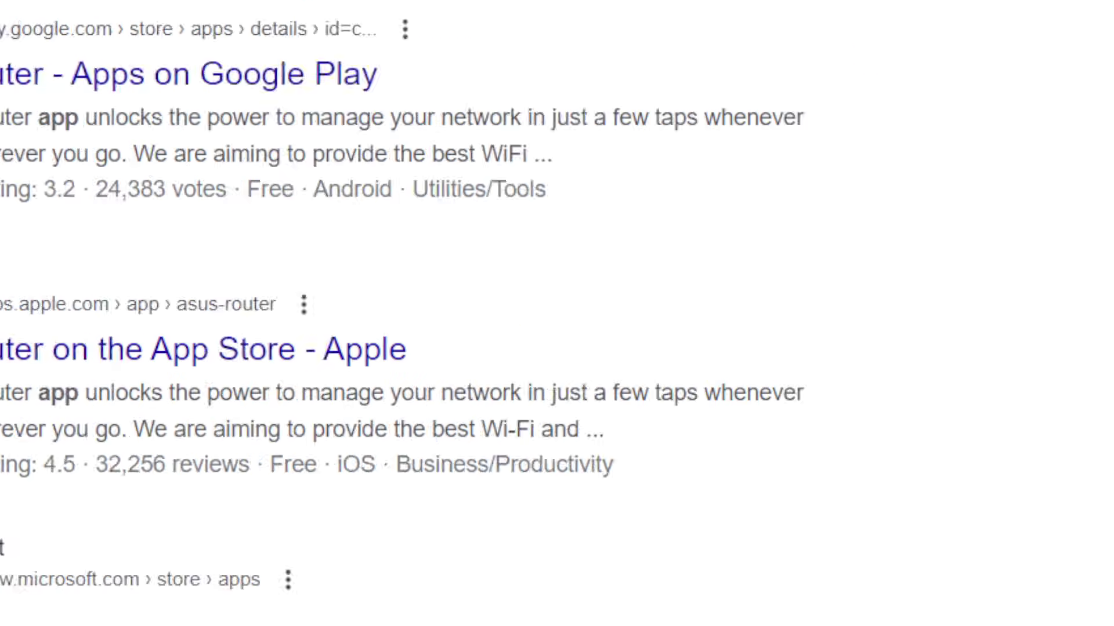
- Switch to MyASUS and set Battery Health Charging to Balanced mode
left_click(977, 588)
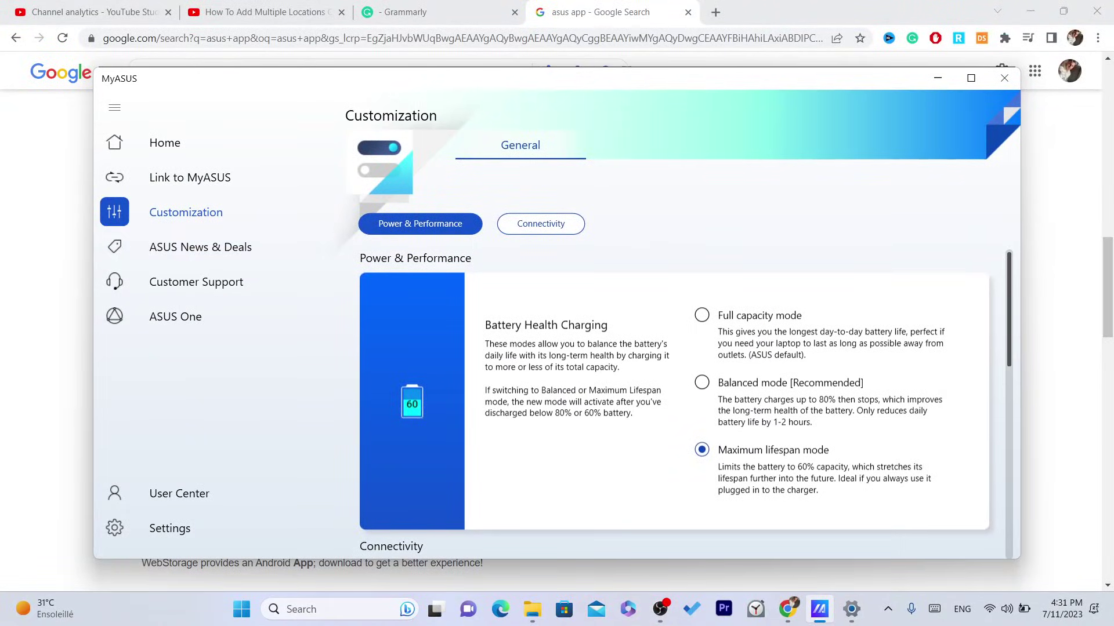
left_click(702, 383)
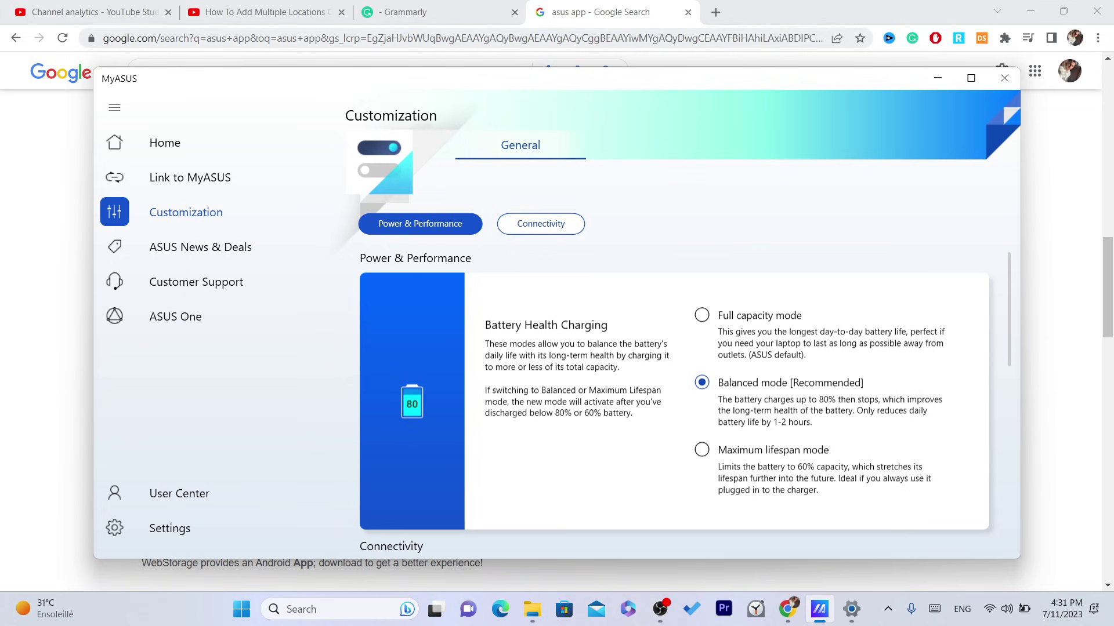
- Switch back to Chrome and search Google for "myasus"
key("alt+Tab")
type("my as")
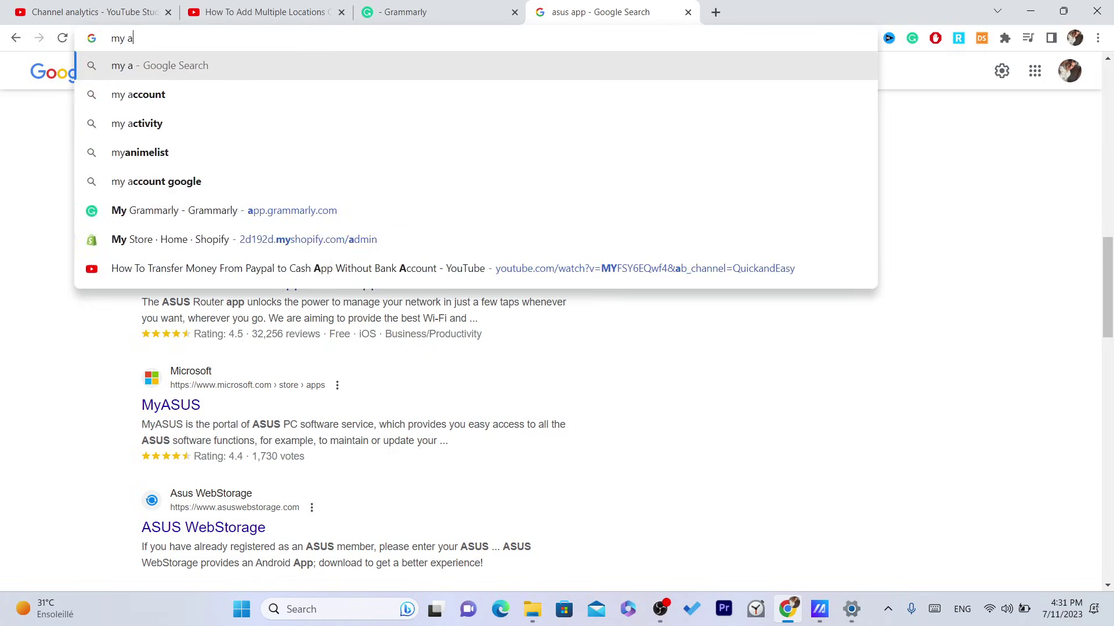
key("BackSpace")
key("BackSpace")
key("BackSpace")
type("a")
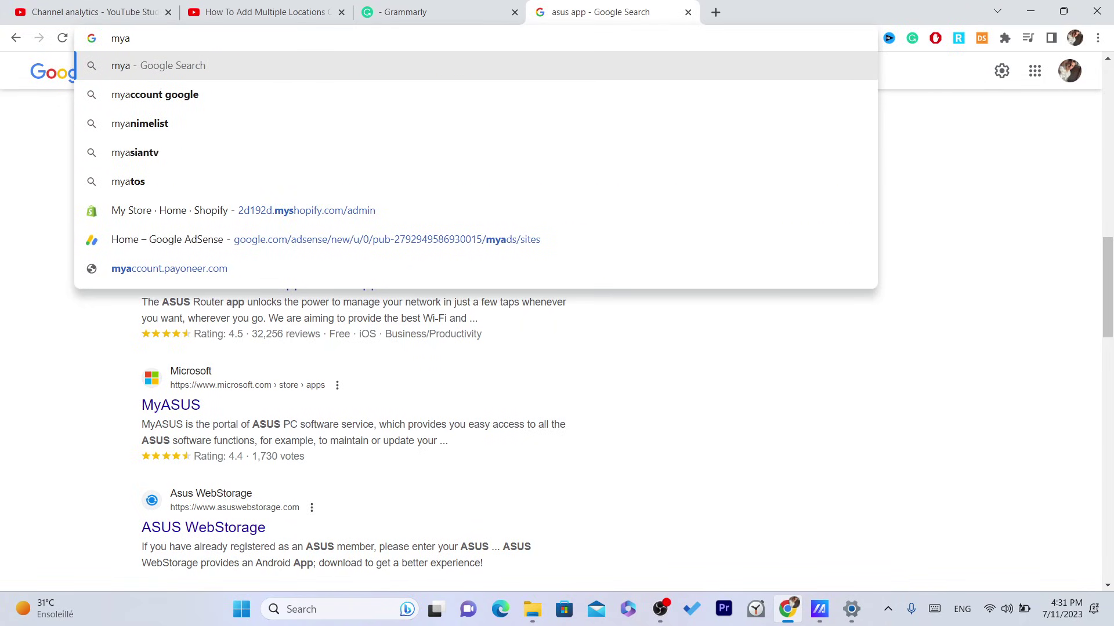
key("BackSpace")
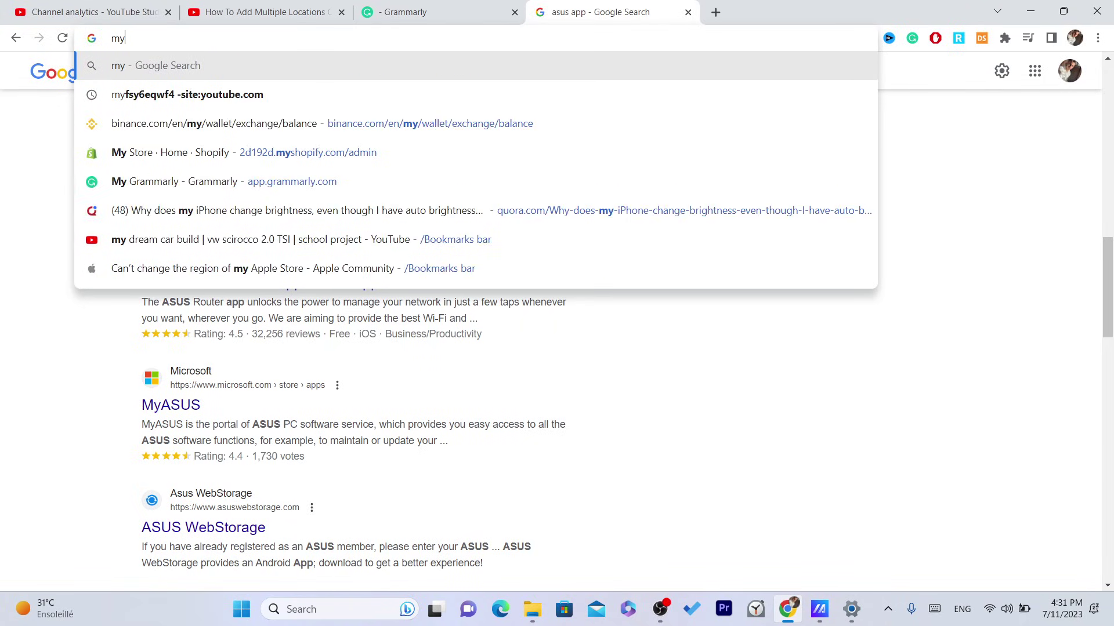
type("a")
key("BackSpace")
type("u")
key("BackSpace")
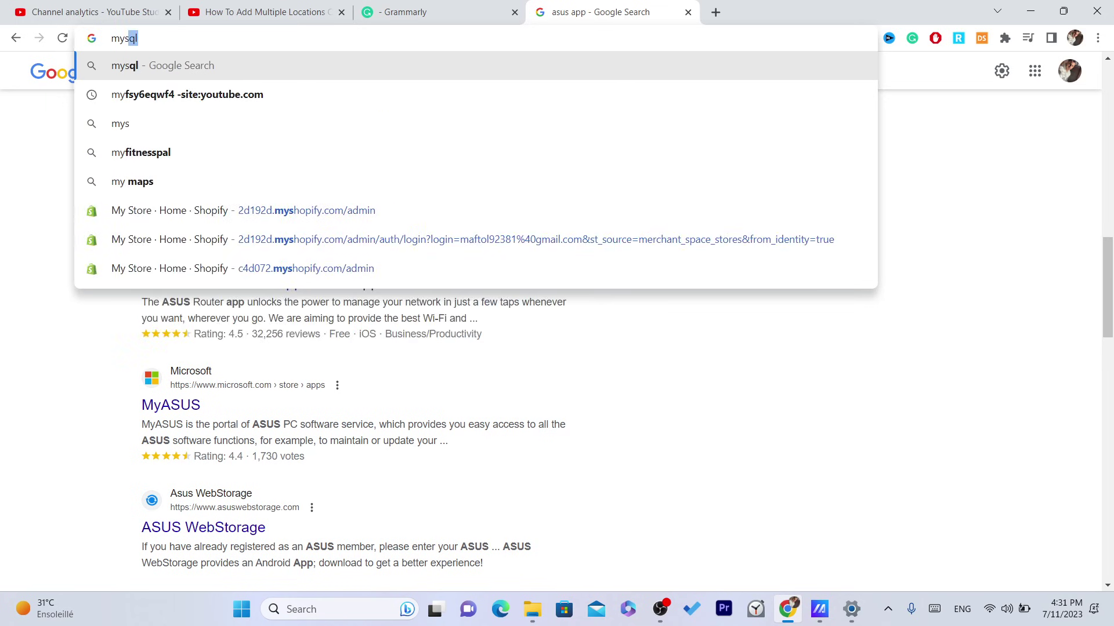
type("s")
key("BackSpace")
type("asus")
key("Return")
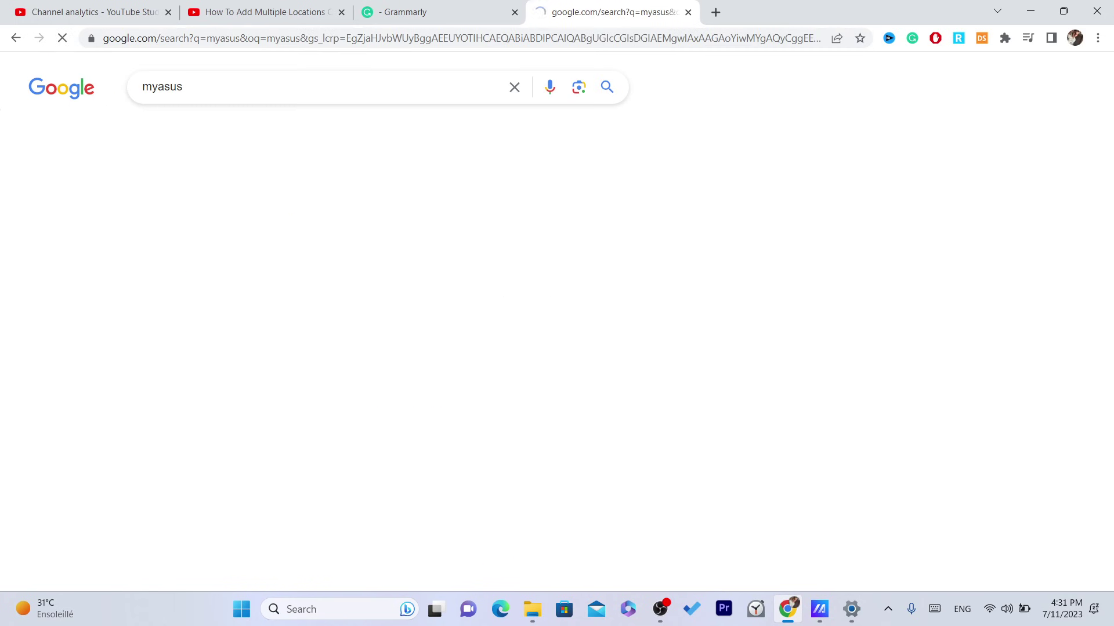
- Refine the Google search to "myasus download" and open the ASUS support article on installing the MyASUS application
left_click(191, 87)
type("download")
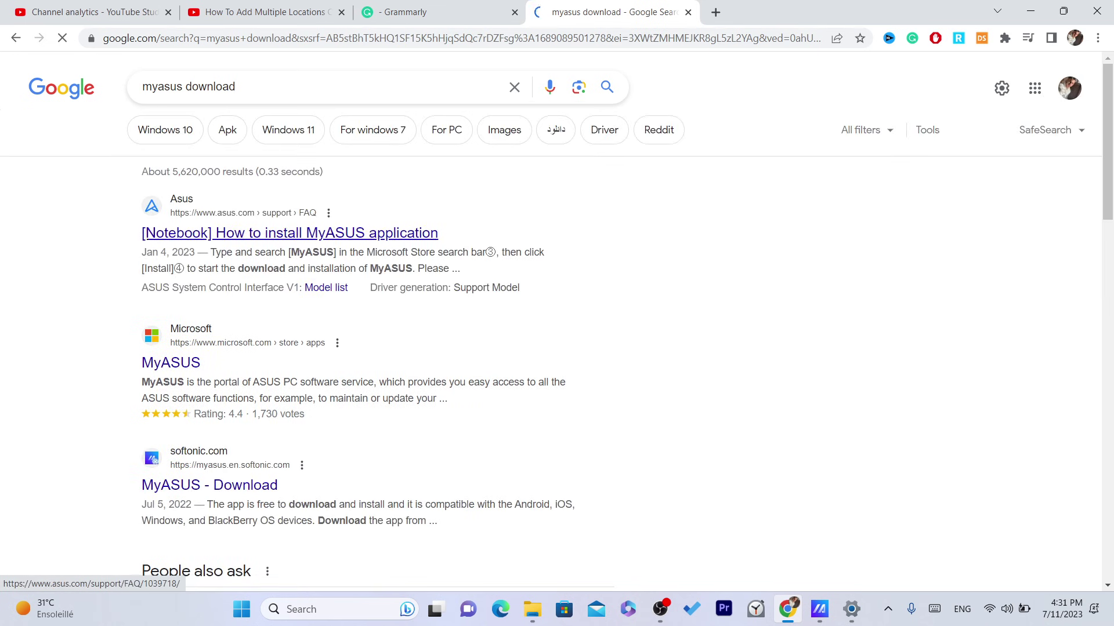
left_click(278, 233)
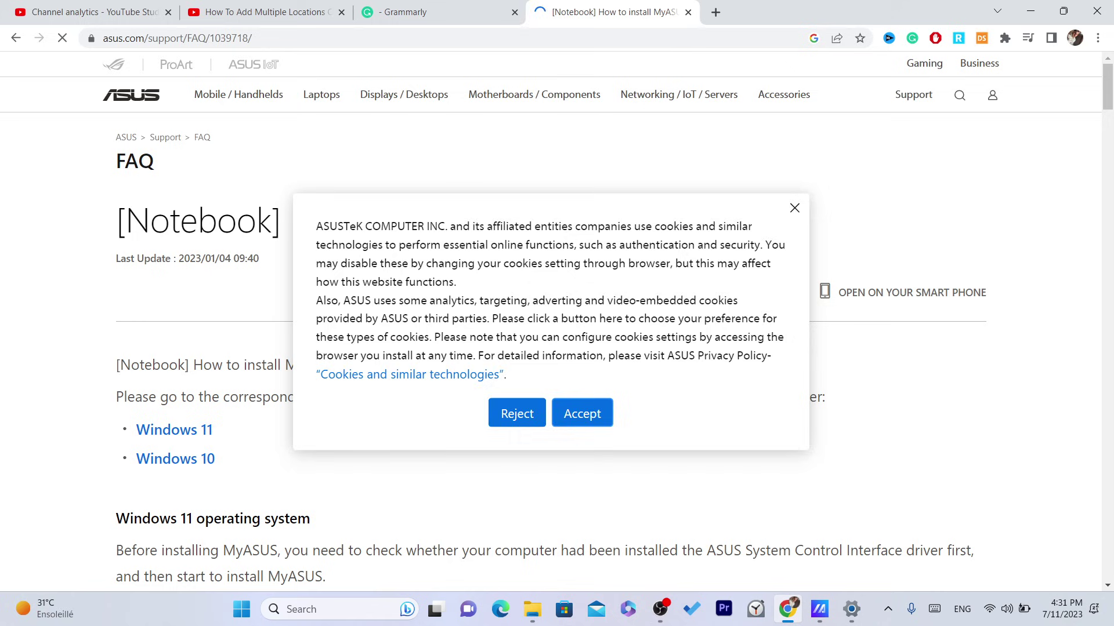
- Accept the ASUS site's cookies and look through the article's Windows 11 instructions for installing MyASUS
left_click(582, 413)
left_click(175, 431)
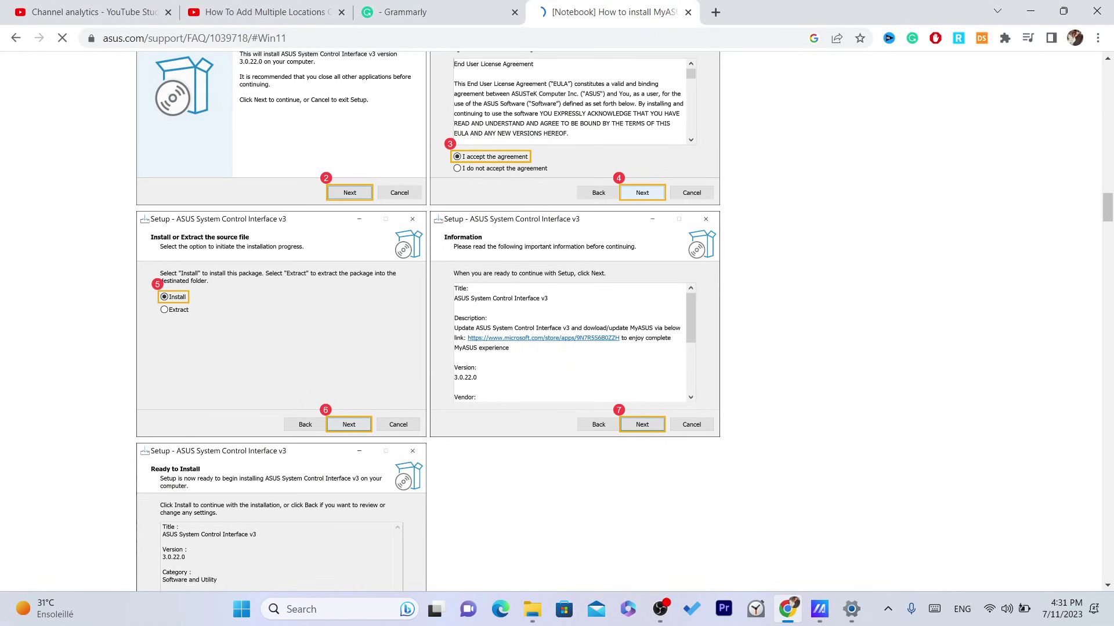
scroll(580, 322, "down", 20)
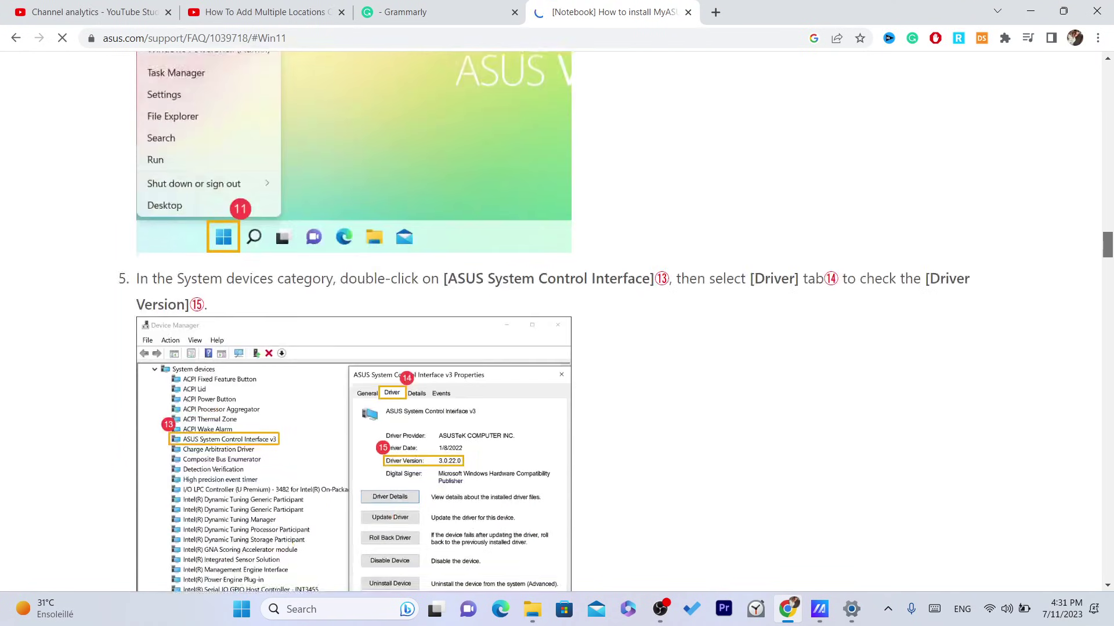
scroll(580, 322, "down", 15)
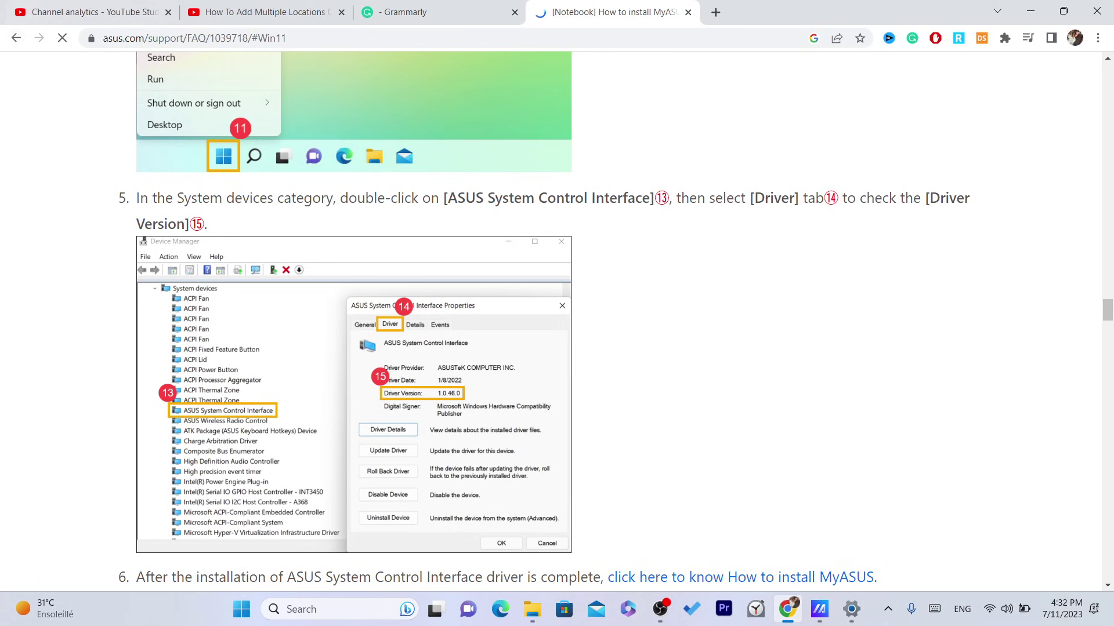
- Return to the "myasus download" search results, open Softonic's MyASUS download page and highlight the "MyASUS for Windows" title
left_click(16, 38)
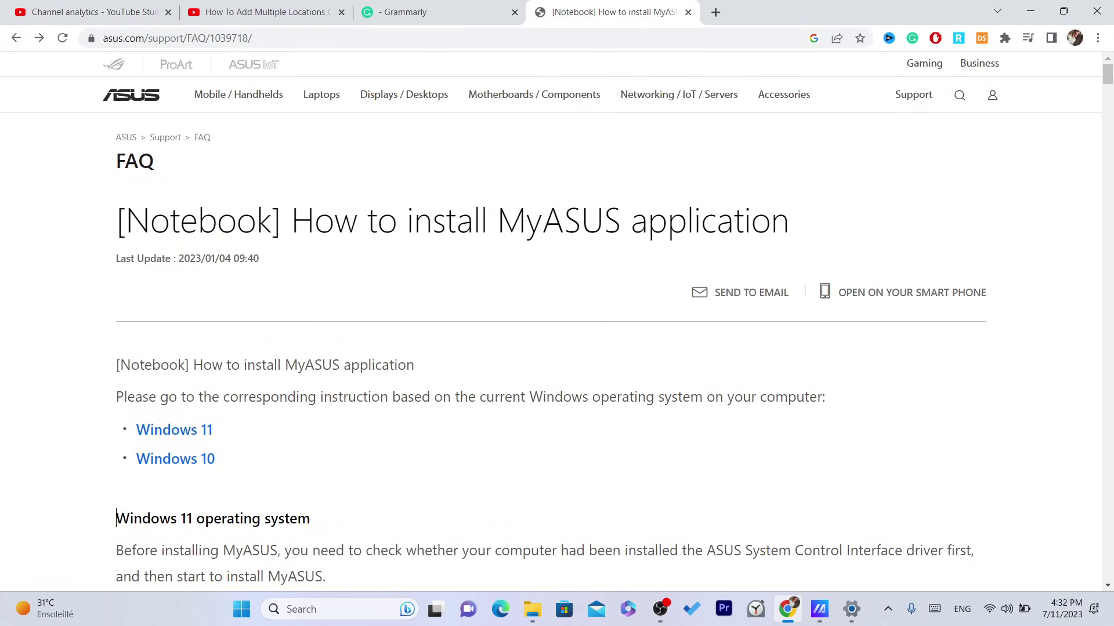
left_click(16, 38)
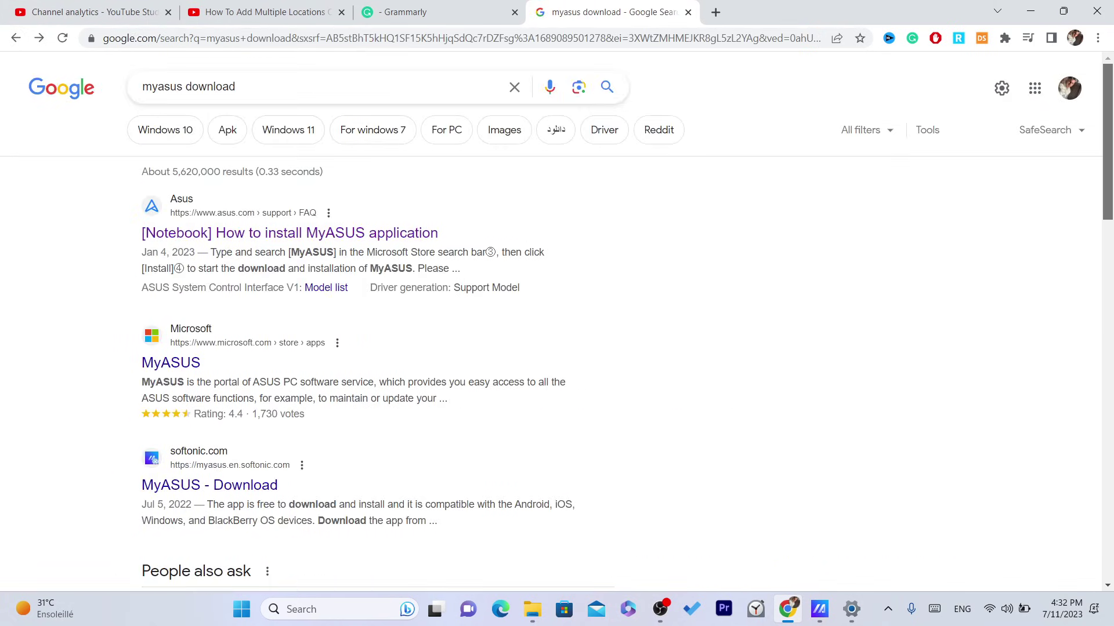
scroll(557, 319, "down", 4)
left_click(210, 256)
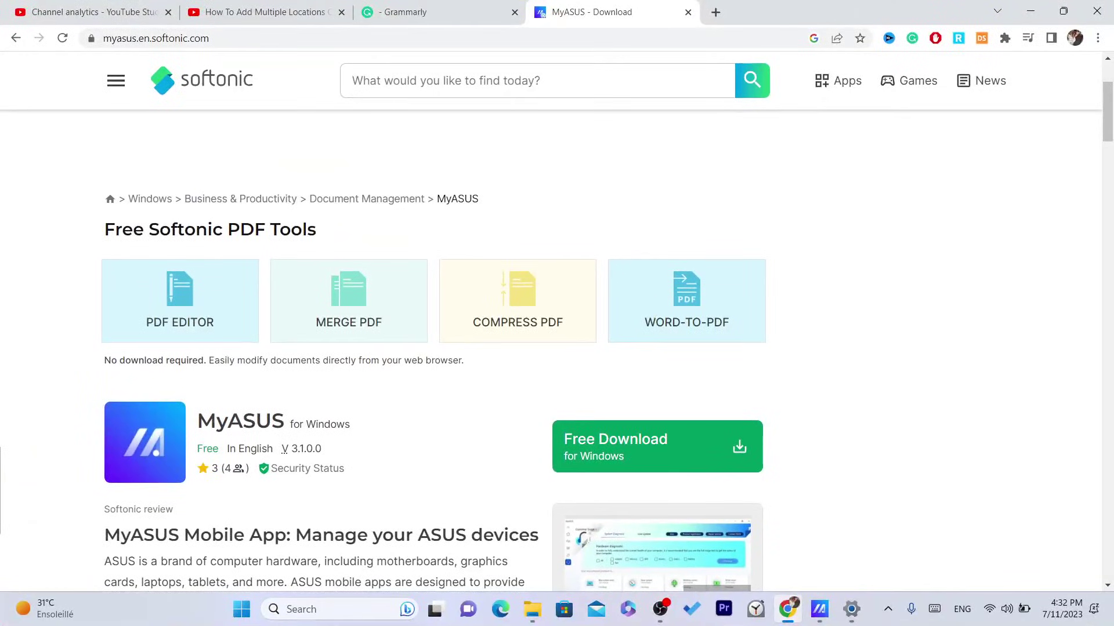
triple_click(350, 424)
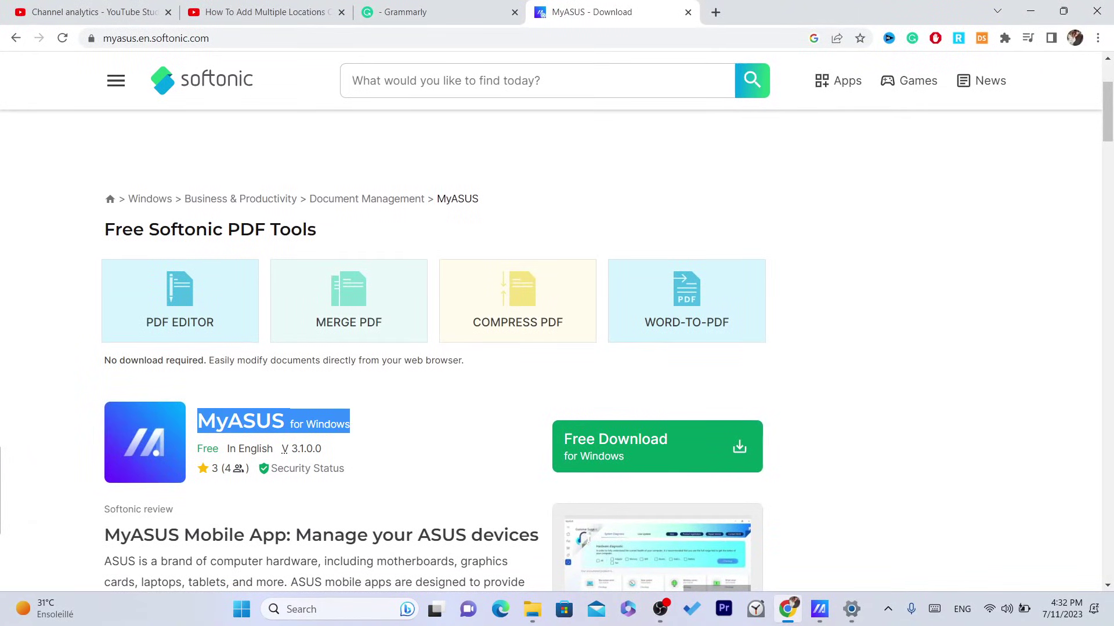